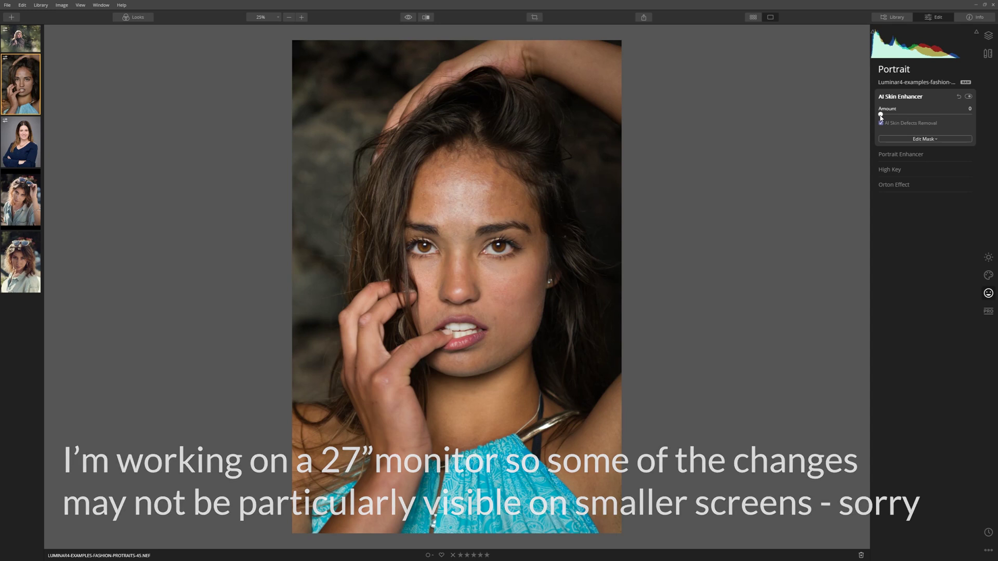
Smooth the skin with a high AI Skin Enhancer amount and set Face Light to 34, comparing Portrait Enhancer off and on.
left_click_drag(880, 116, 978, 124)
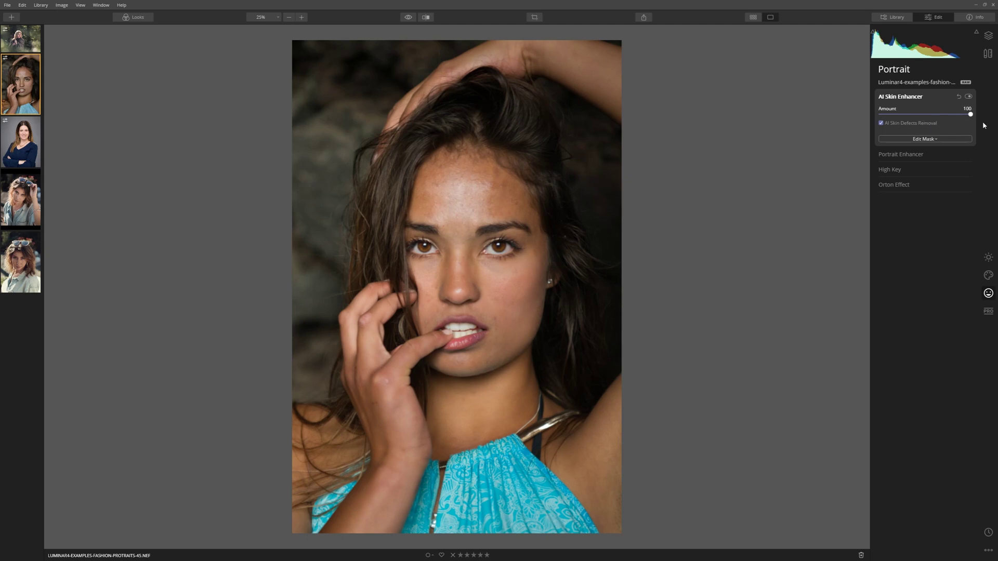
left_click_drag(982, 126, 947, 118)
left_click(902, 156)
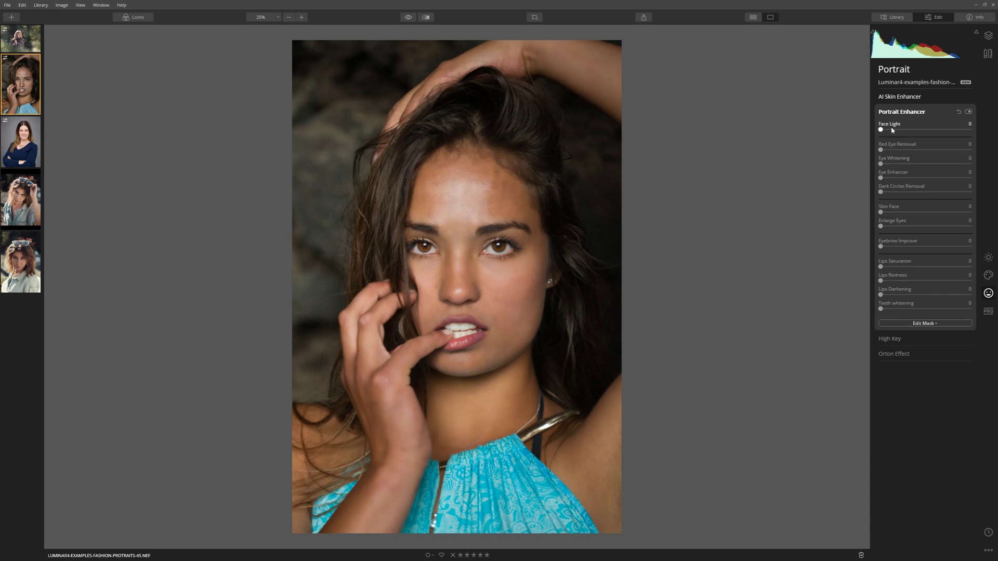
left_click_drag(880, 130, 910, 130)
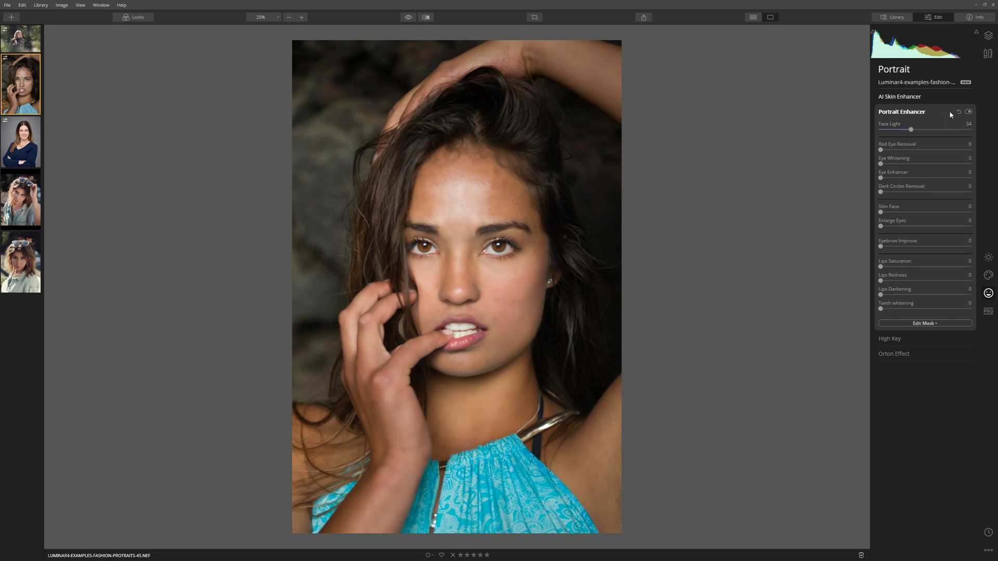
left_click(968, 112)
left_click(968, 114)
Set Eye Whitening to 23 and Eye Enhancer to 26, leaving Red Eye Removal and Dark Circles Removal at 0.
left_click_drag(881, 150, 866, 171)
left_click_drag(880, 164, 902, 170)
left_click_drag(880, 179, 907, 183)
left_click_drag(913, 182, 974, 184)
left_click_drag(975, 184, 903, 178)
mouse_move(880, 192)
left_mouse_down()
mouse_move(929, 201)
mouse_move(968, 192)
mouse_move(886, 193)
left_mouse_up()
left_click_drag(885, 193, 877, 194)
Reshape the facial features with Slim Face at 59, Enlarge Eyes at 20 and Eyebrow Improve at 21.
left_click_drag(879, 214, 911, 213)
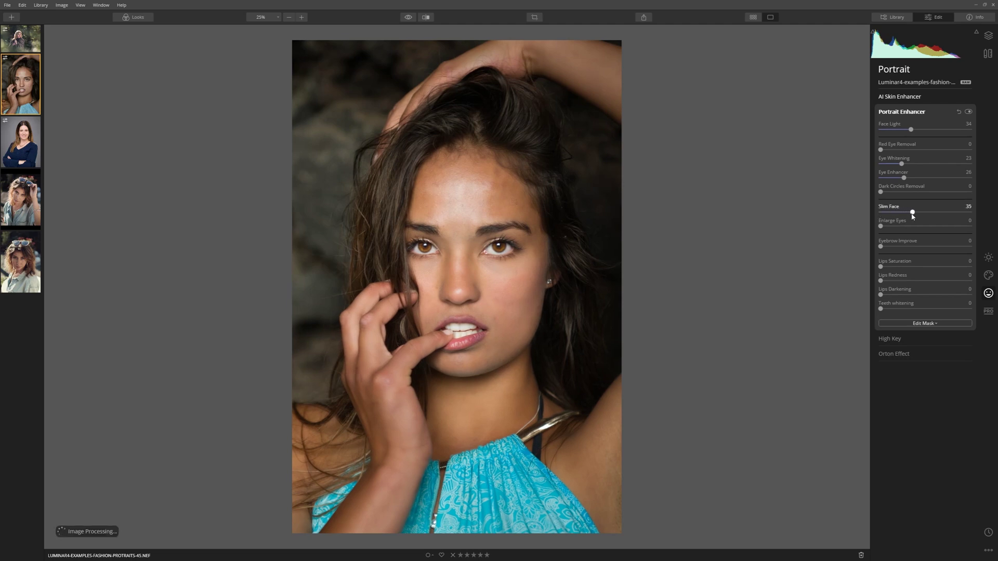
mouse_move(881, 227)
left_mouse_down()
mouse_move(901, 227)
mouse_move(880, 212)
left_mouse_up()
double_click(901, 227)
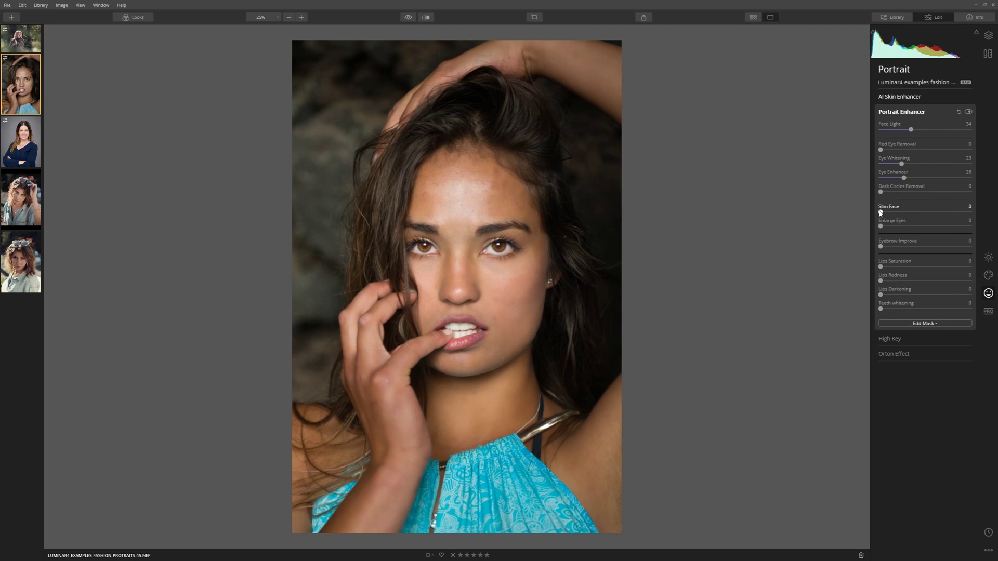
left_click_drag(881, 212, 900, 227)
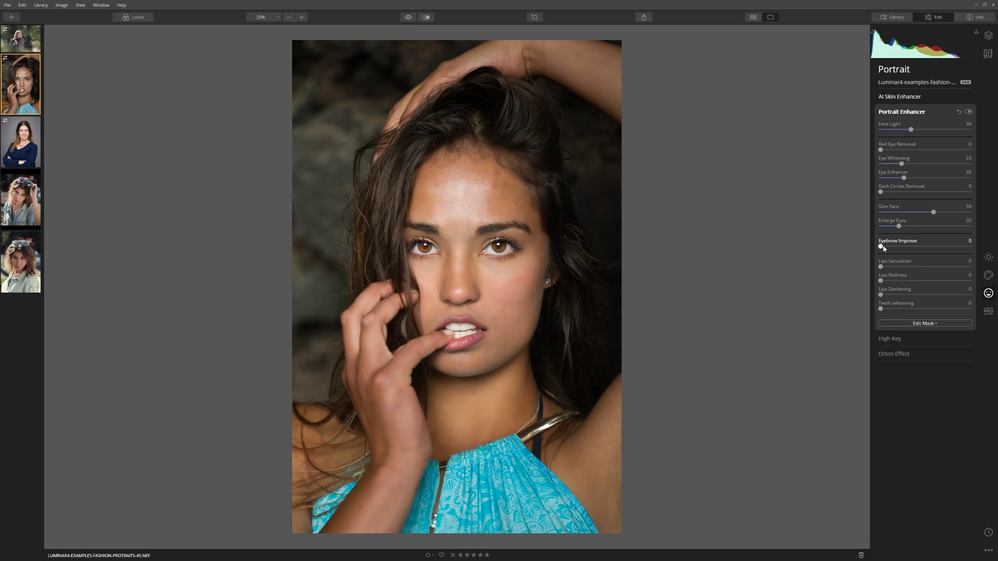
left_click_drag(882, 248, 948, 254)
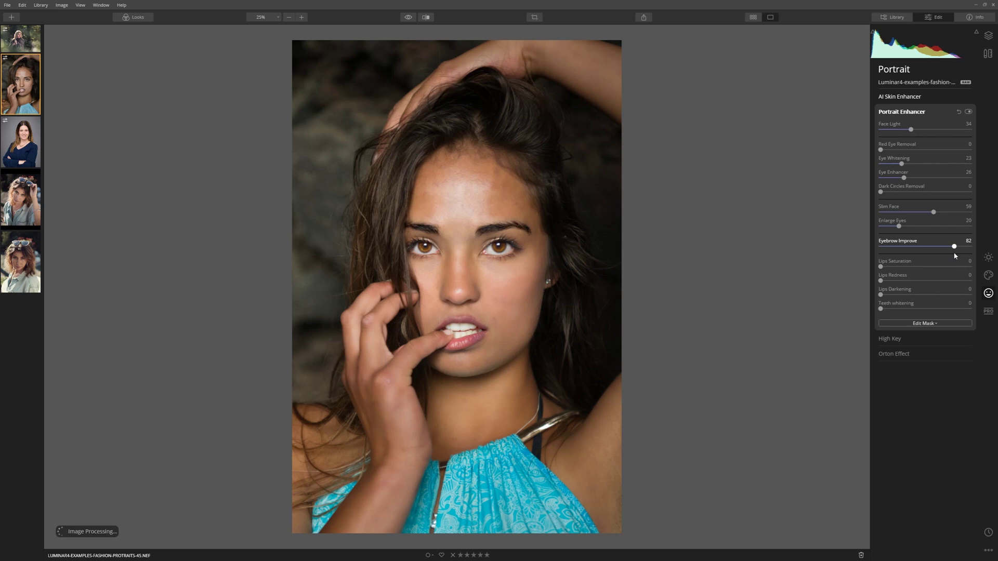
left_click_drag(955, 255, 900, 244)
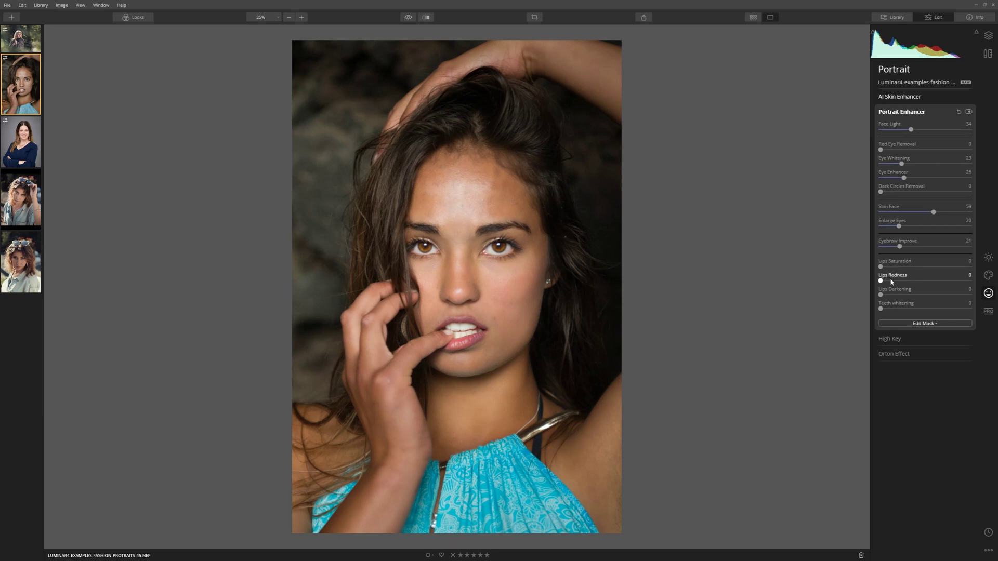
Set Lips Darkening to 39 and Teeth Whitening to 24, and compare the edited portrait with the original.
left_click_drag(882, 297, 918, 297)
left_click_drag(879, 310, 902, 316)
left_click(405, 18)
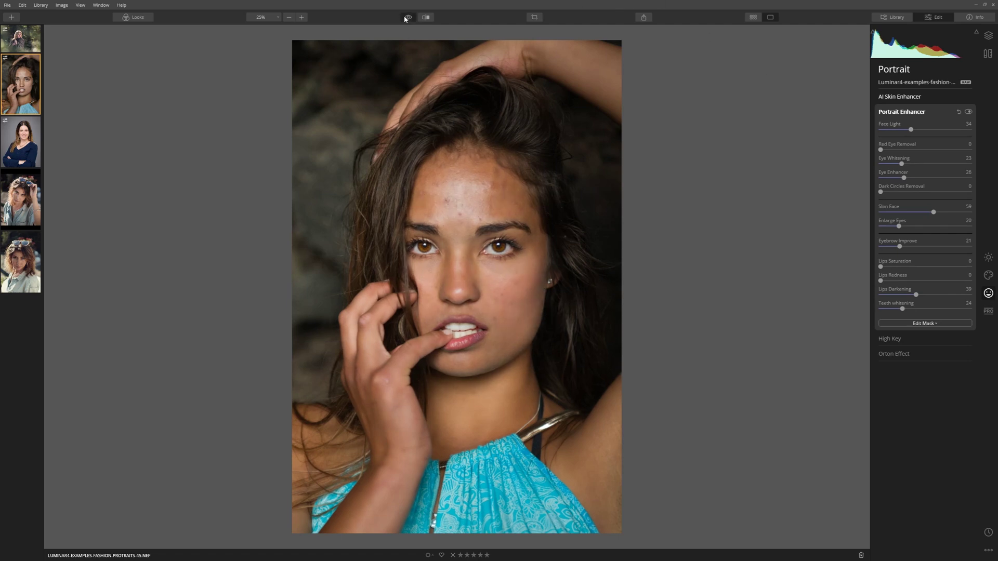
left_click(405, 19)
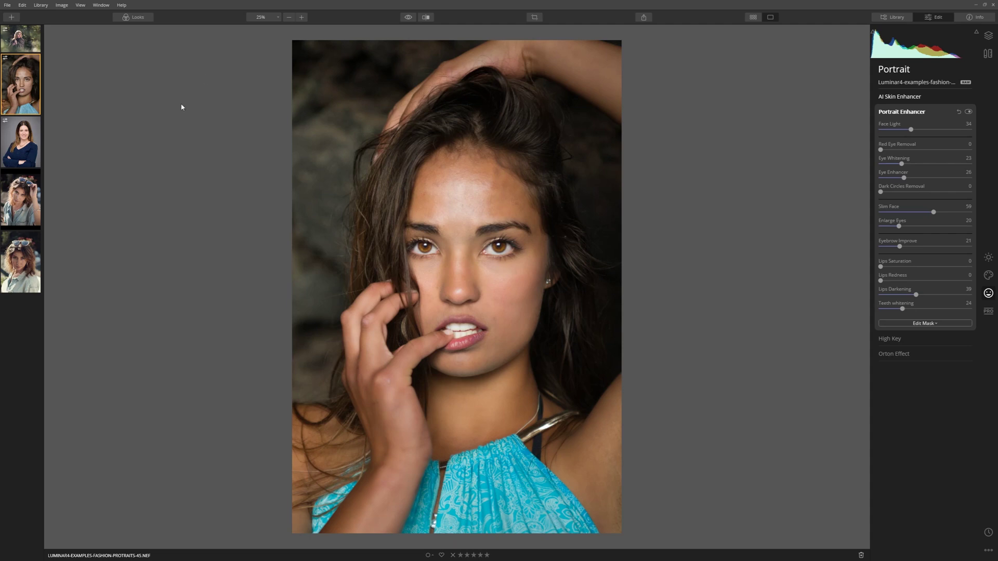
Switch to the business portrait of the woman in the blue top and enable AI Skin Defects Removal in AI Skin Enhancer.
key("Right")
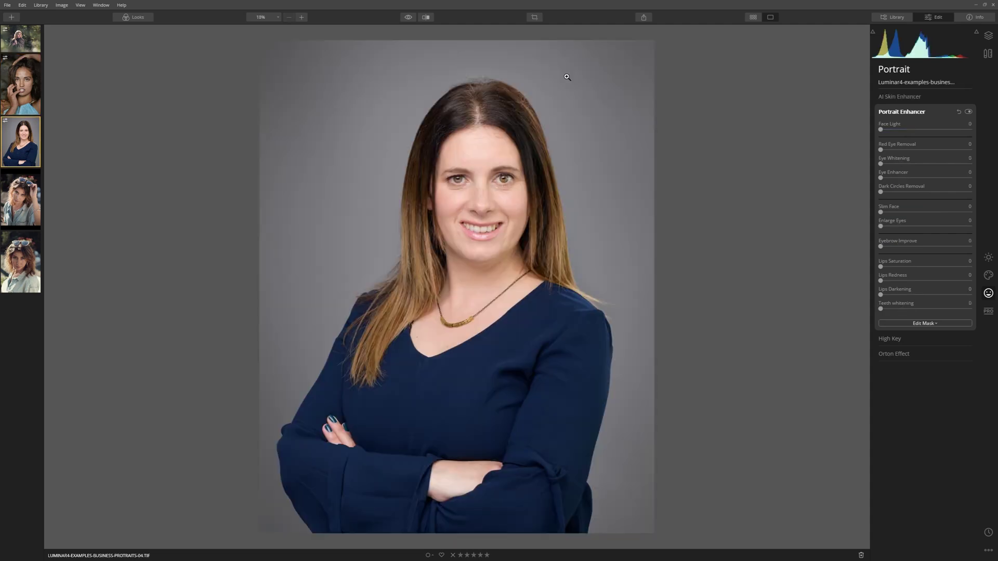
left_click(277, 17)
left_click(267, 45)
left_click_drag(369, 45, 375, 349)
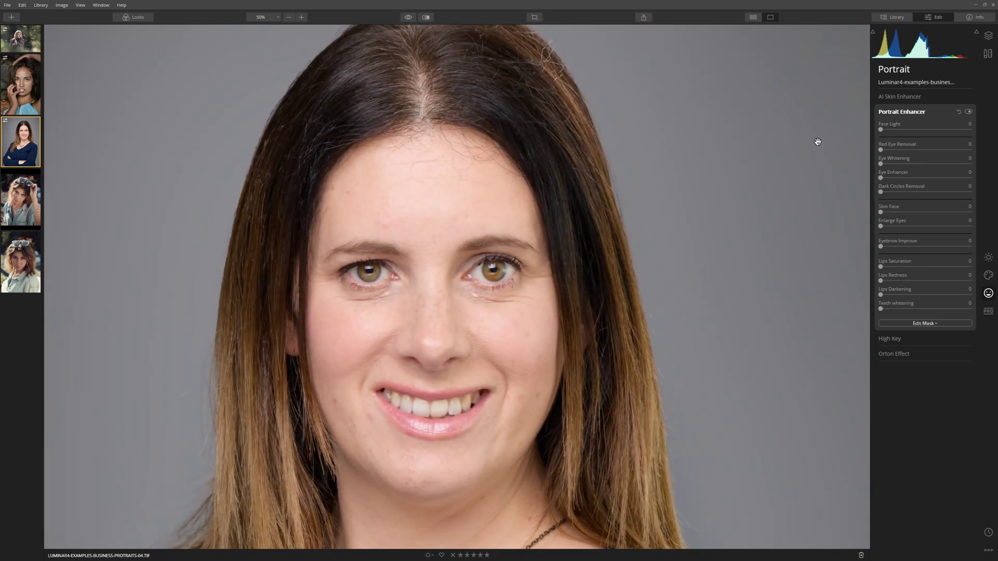
left_click(906, 111)
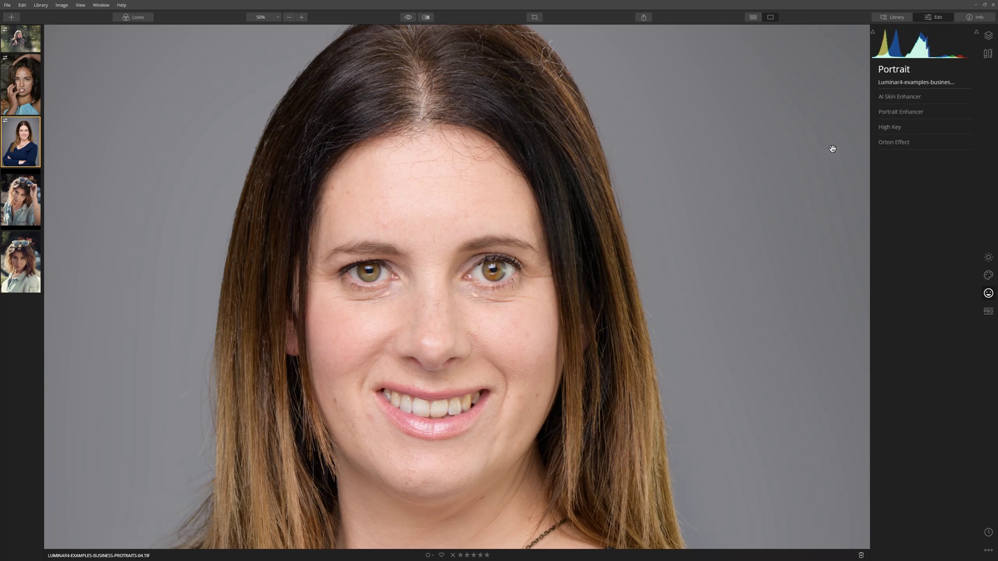
left_click(892, 98)
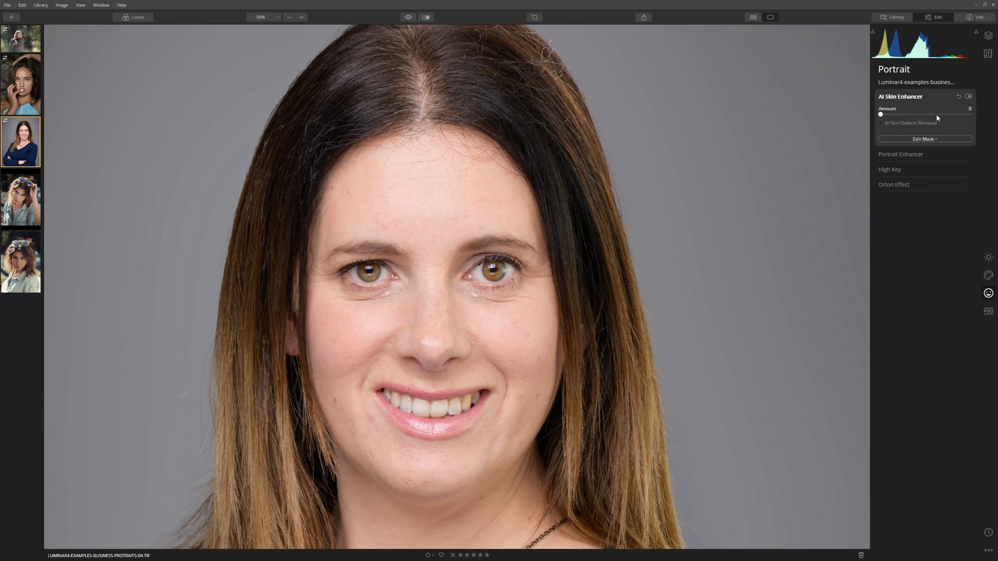
left_click(880, 124)
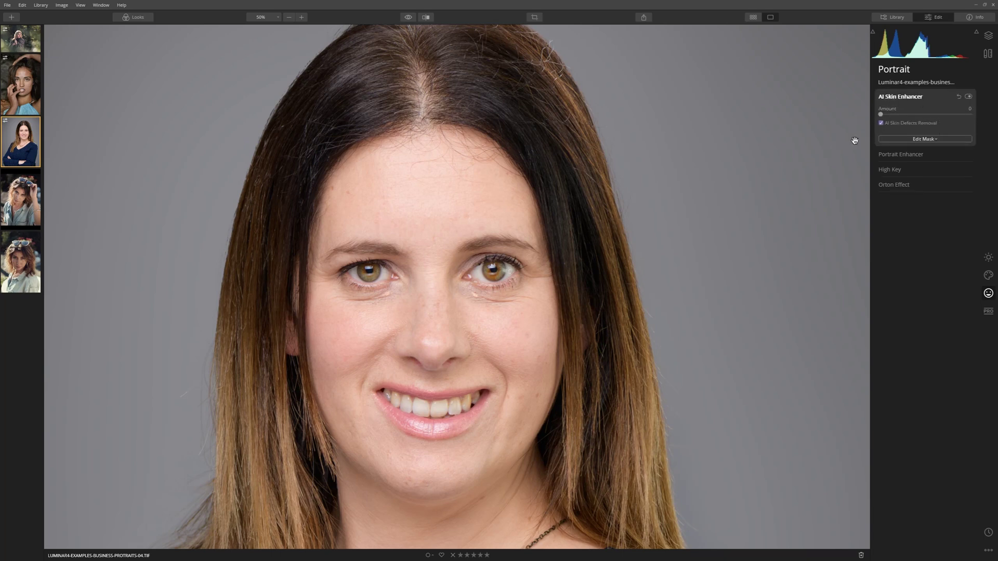
Compare the business portrait with AI Skin Enhancer off and on, and raise its amount to about 65.
left_click(969, 96)
left_click(969, 97)
left_click(969, 97)
left_click(969, 96)
left_click(968, 97)
left_click(968, 97)
left_click_drag(880, 115, 950, 121)
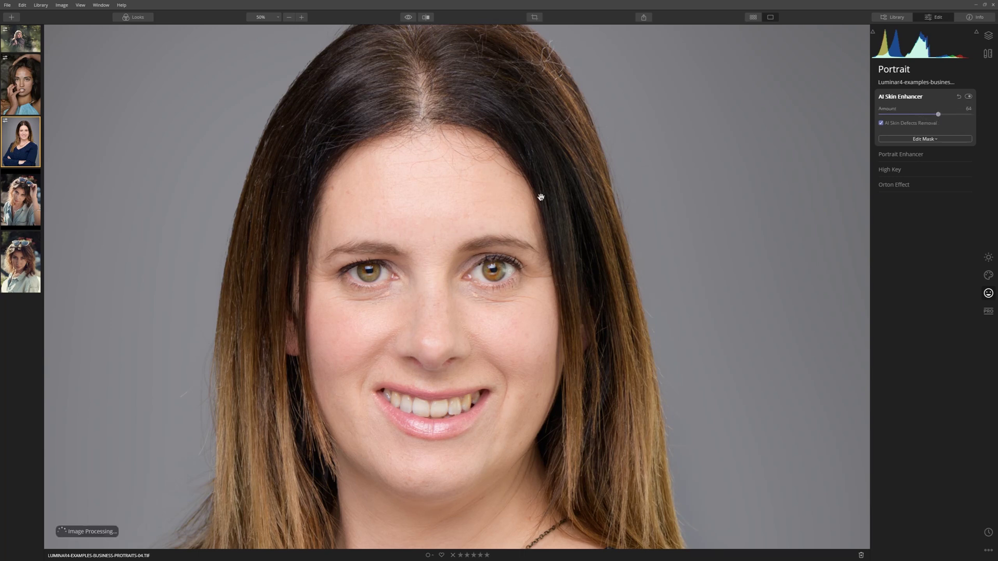
In Portrait Enhancer, set Eye Whitening to 33, Eye Enhancer to 30 and Dark Circles Removal to 64.
left_click(909, 154)
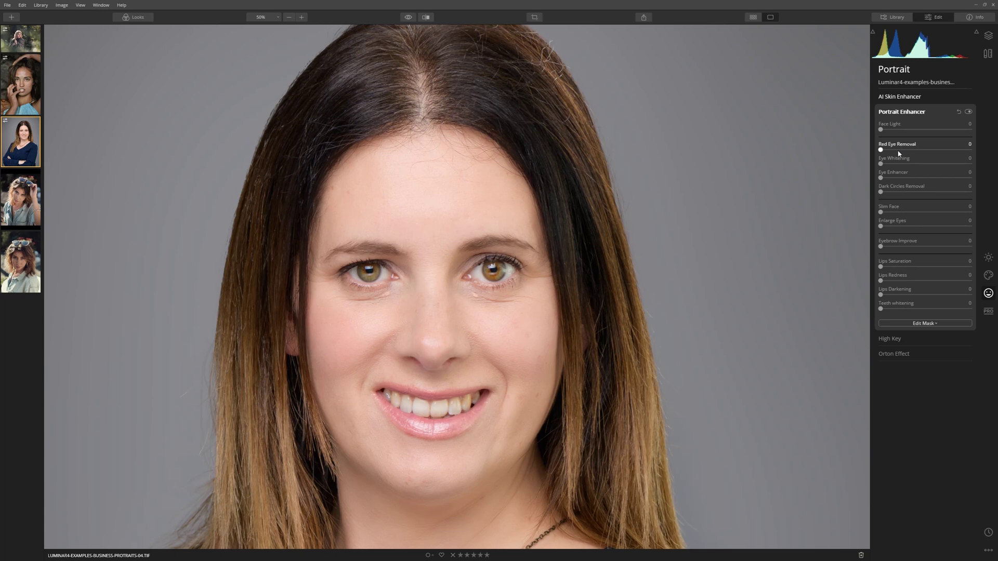
left_click_drag(880, 164, 982, 185)
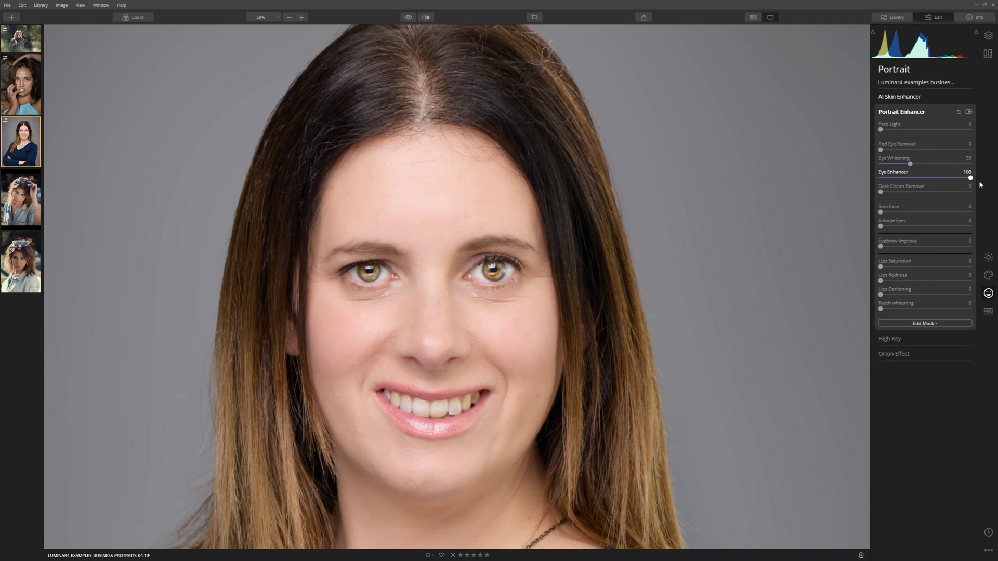
left_click_drag(970, 178, 908, 179)
left_click_drag(881, 193, 909, 195)
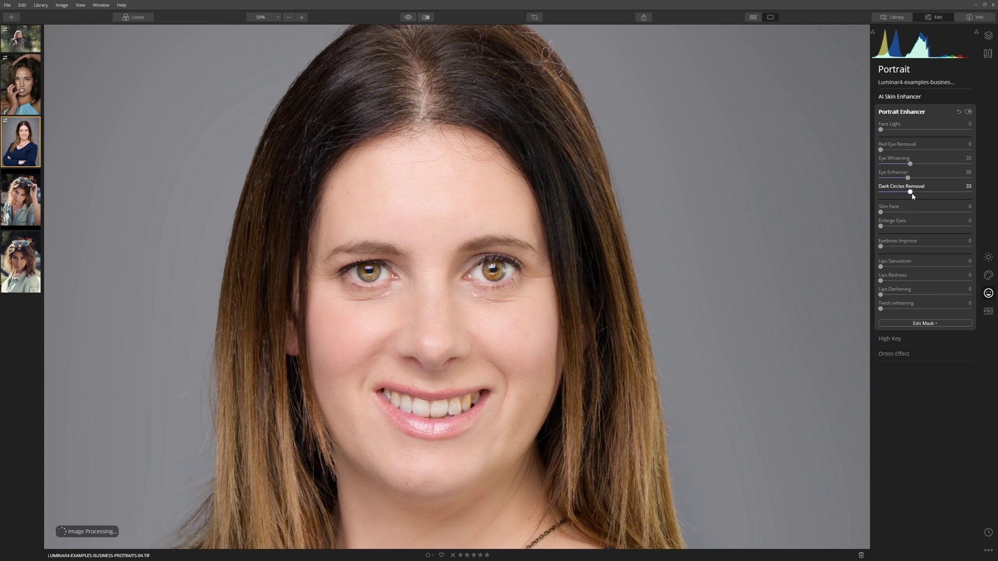
left_click_drag(941, 198, 976, 199)
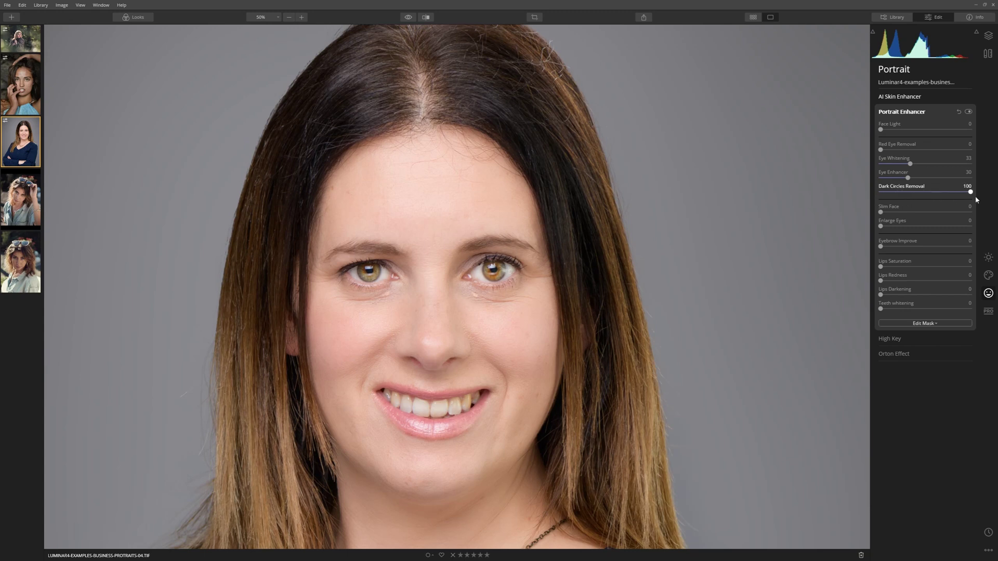
mouse_move(946, 199)
left_mouse_down()
mouse_move(881, 197)
mouse_move(969, 202)
mouse_move(940, 203)
left_mouse_up()
Set Slim Face to 39 and adjust the lips with Darkening 45, Saturation 24 and Redness 18.
left_click_drag(880, 212, 914, 218)
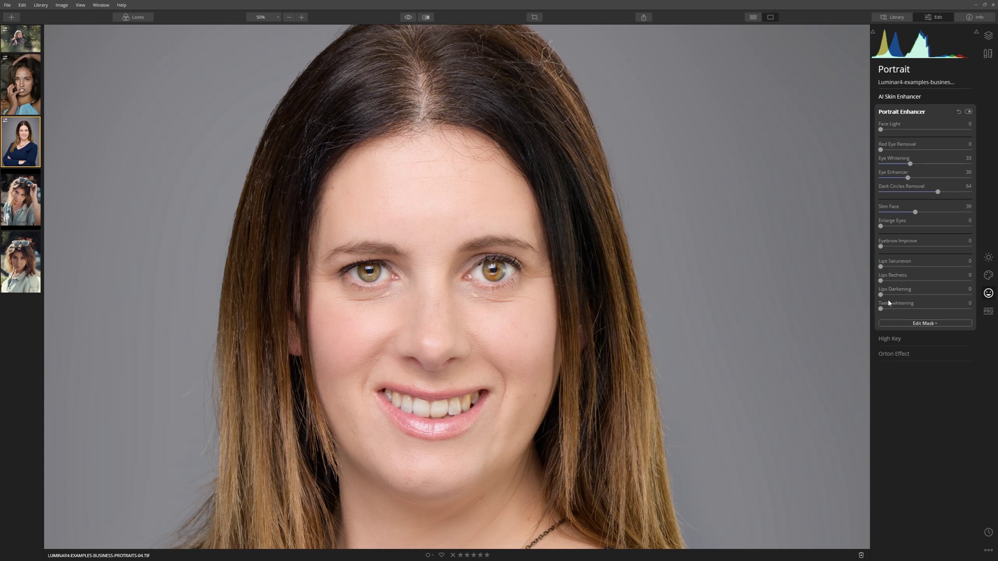
left_click_drag(881, 295, 921, 294)
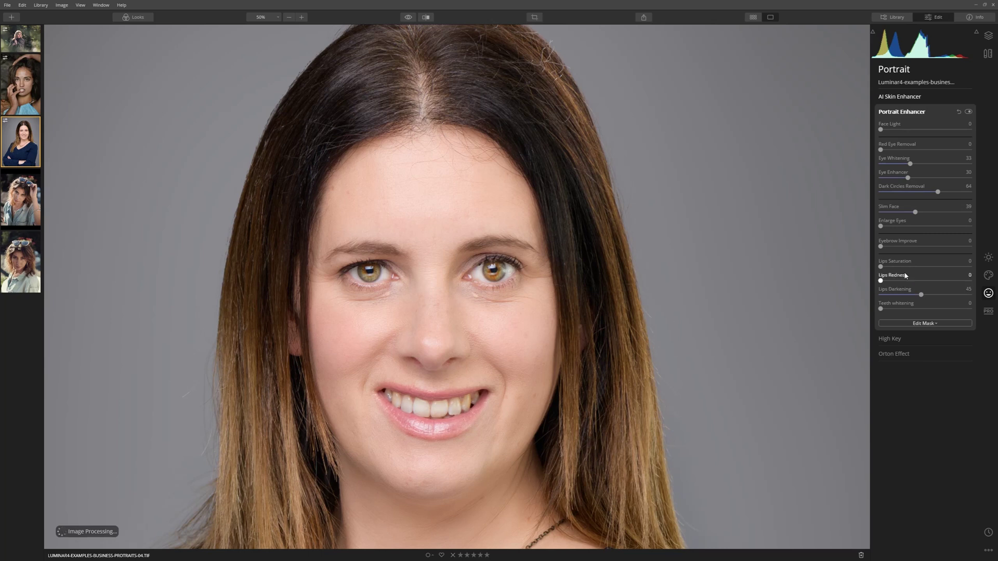
left_click_drag(881, 266, 897, 280)
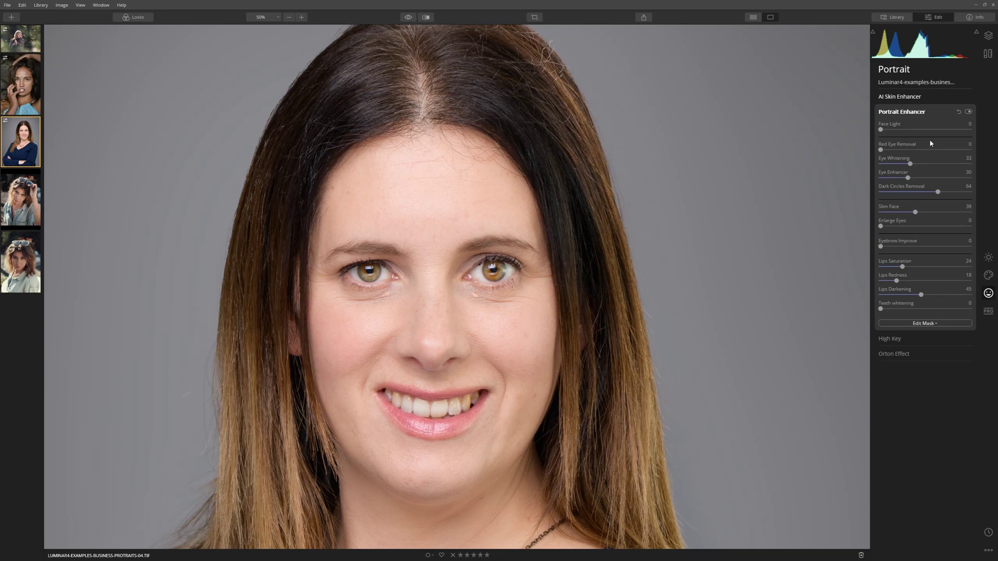
Lower Eye Whitening to 12 and compare the retouched business portrait with the original.
left_click_drag(909, 165, 891, 169)
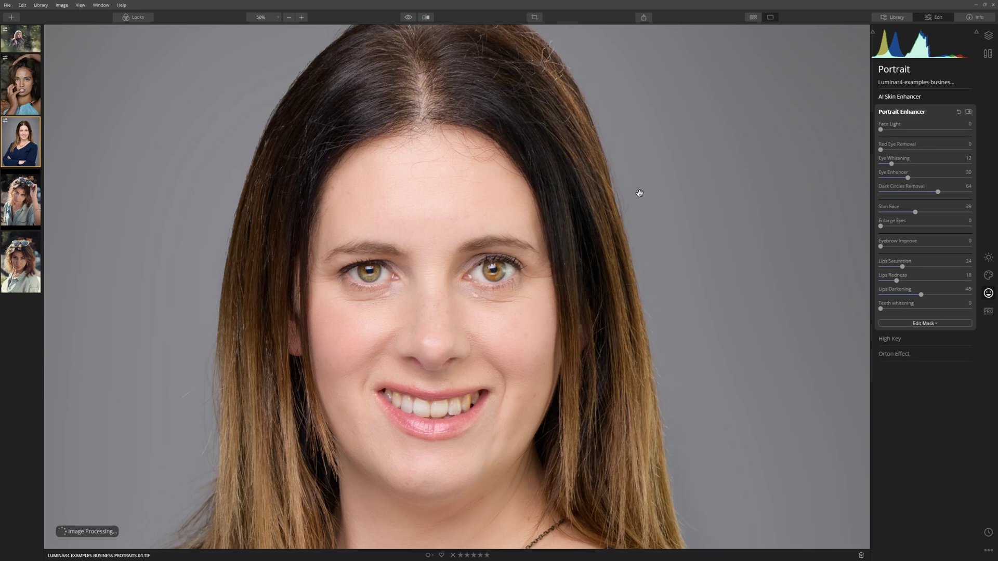
left_click(409, 18)
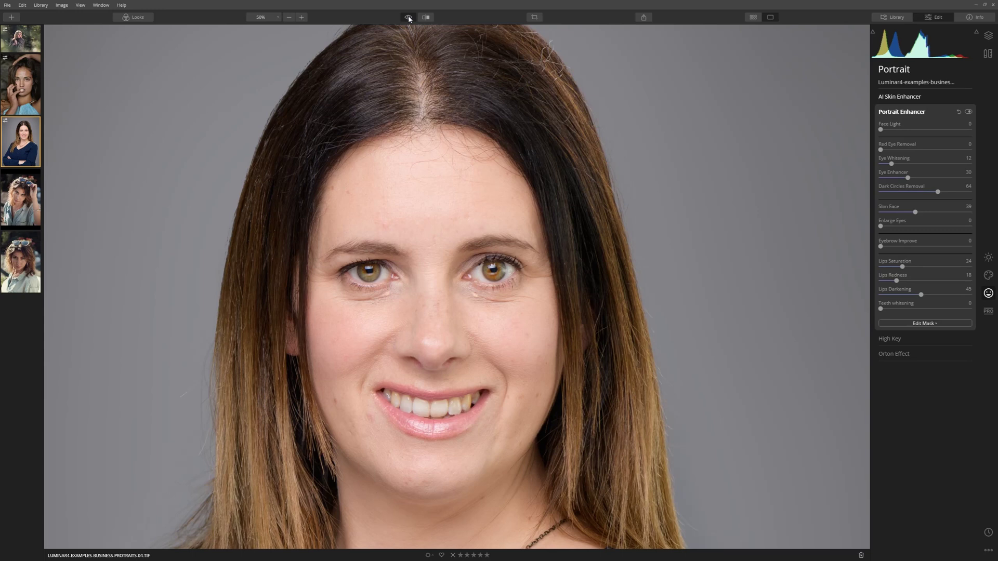
left_click(408, 18)
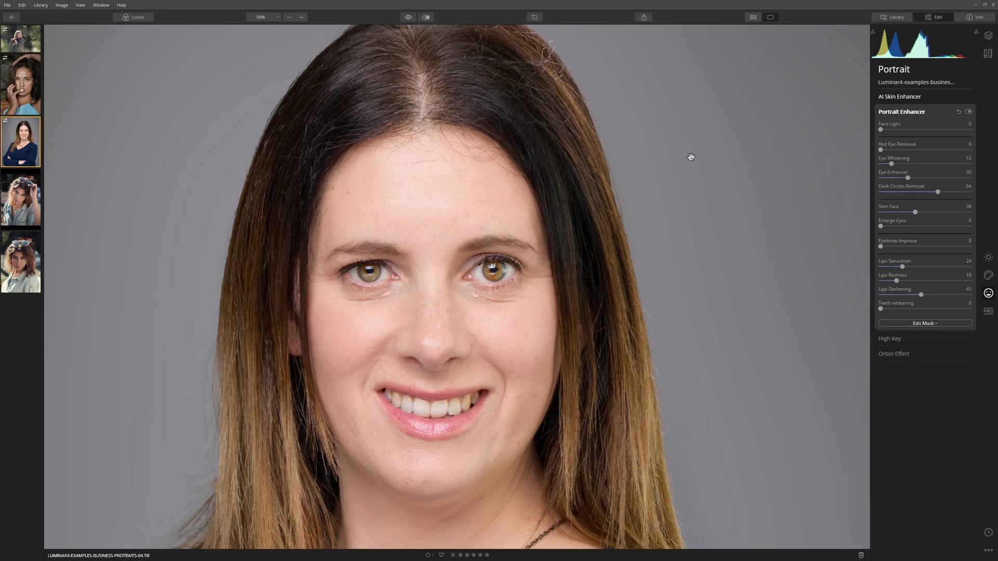
left_click(290, 17)
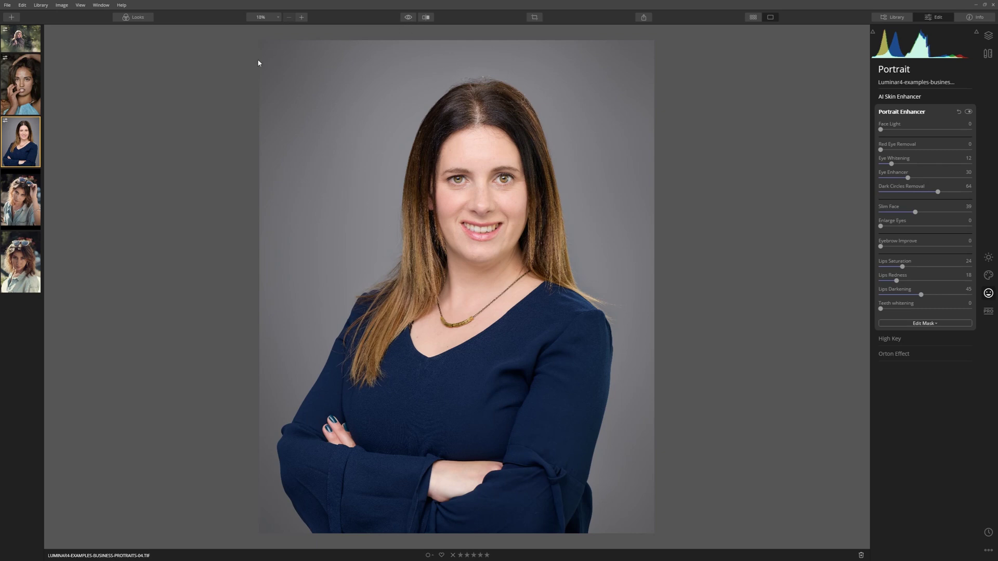
Open the forest lifestyle portrait and set its AI Skin Enhancer amount to 91.
left_click(27, 48)
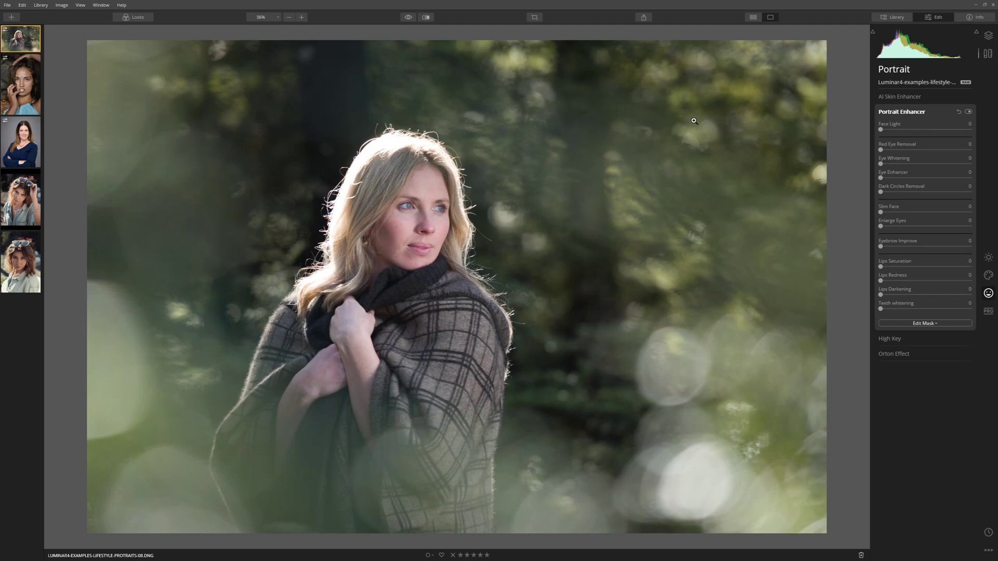
left_click(925, 98)
left_click(937, 114)
left_click_drag(938, 114, 962, 114)
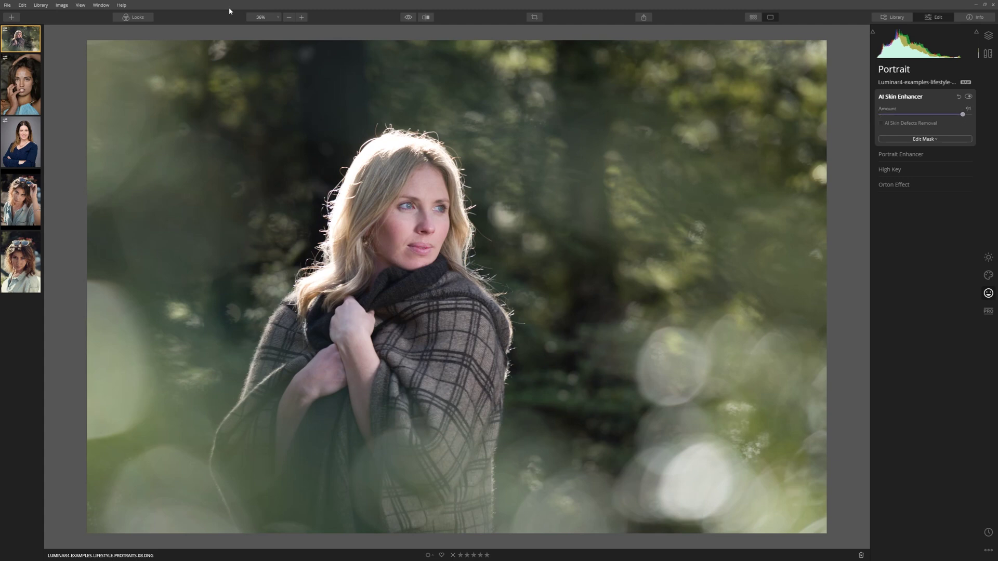
Examine the woman's face at 100% with AI Skin Enhancer off and on.
left_click(302, 17)
left_click_drag(434, 123, 499, 349)
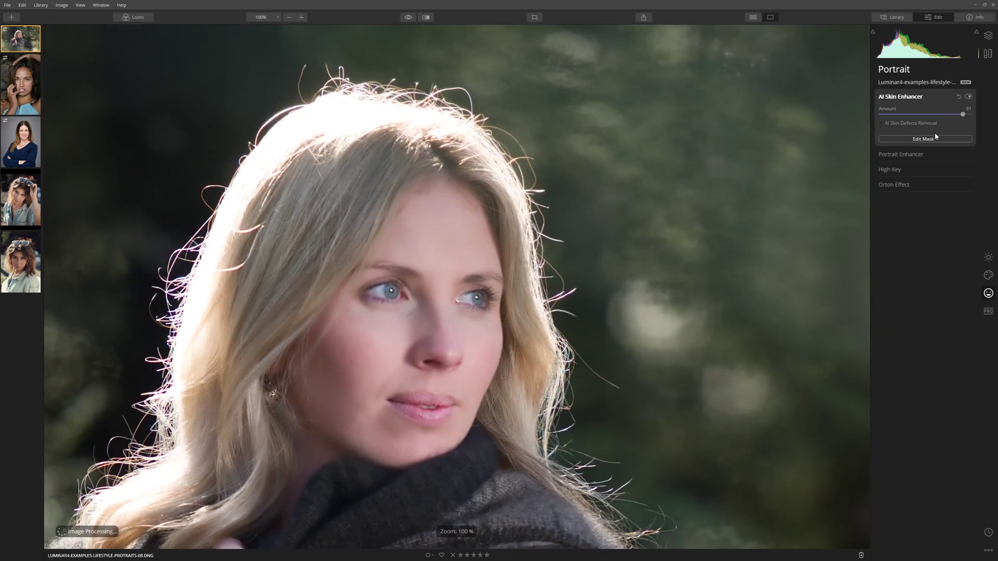
left_click(969, 97)
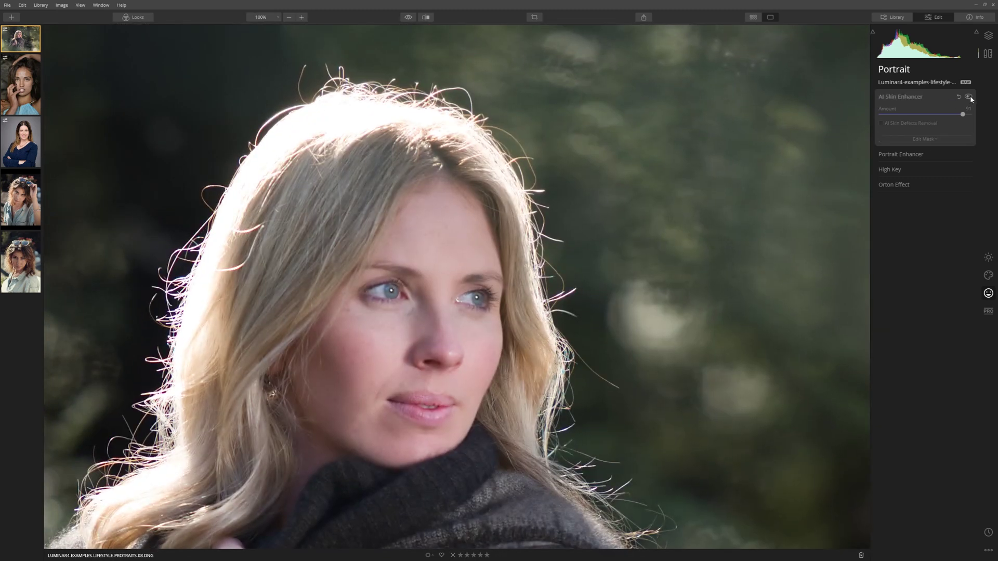
left_click(968, 97)
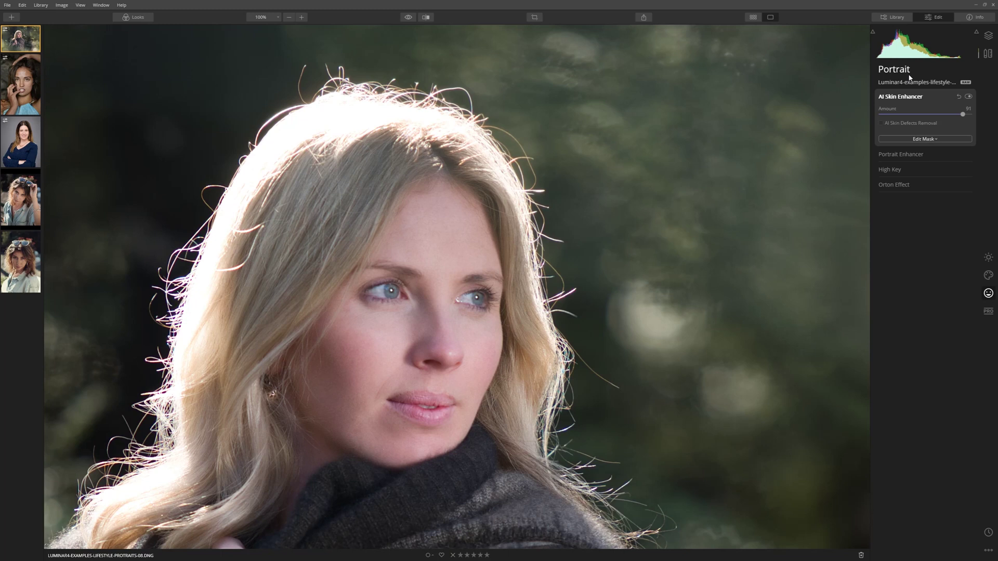
key("ctrl+0")
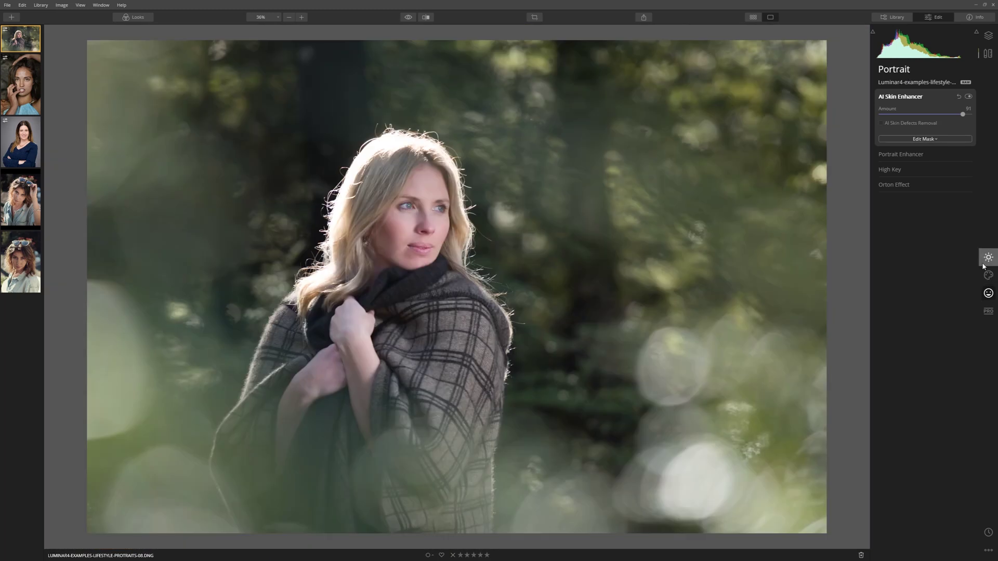
Set AI Accent to 38 and the AI Structure amount to 41 on the forest portrait.
left_click(984, 264)
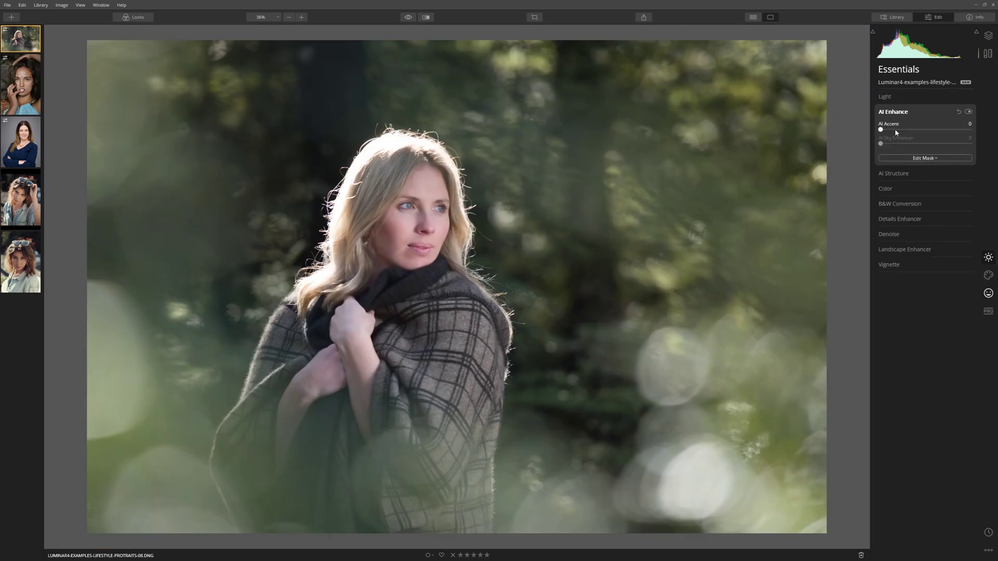
left_click_drag(882, 130, 914, 131)
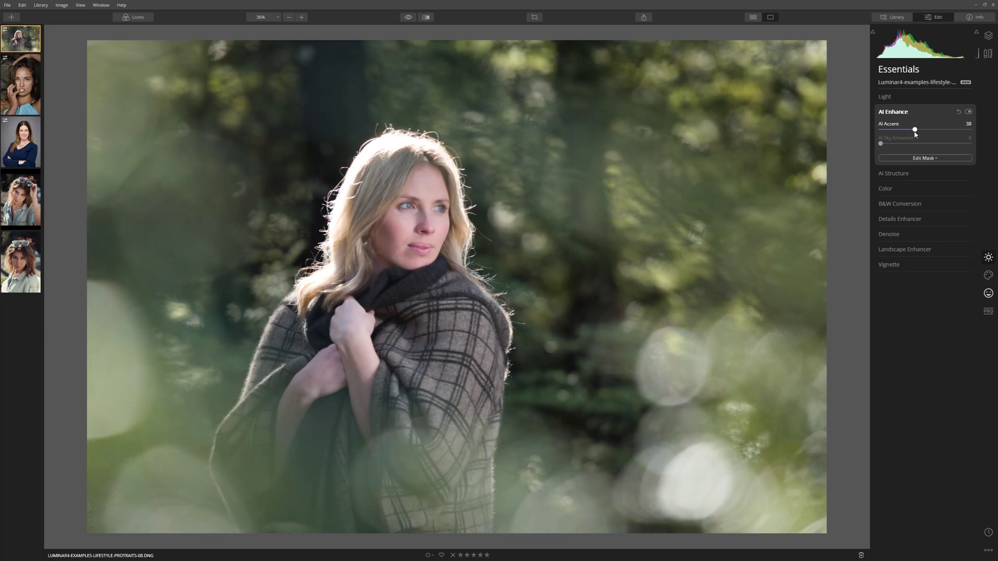
left_click(893, 173)
left_click_drag(925, 146, 944, 145)
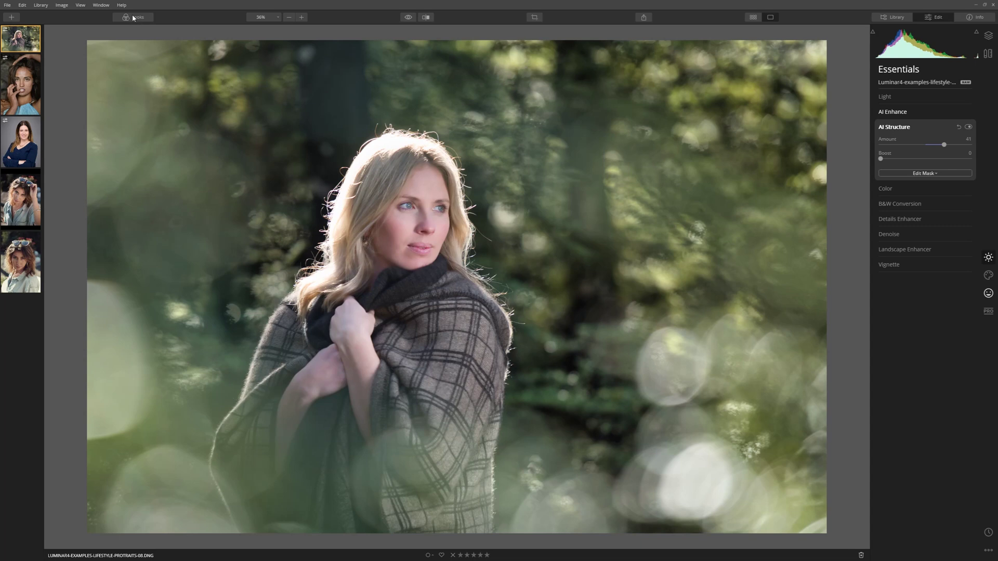
Try the Dreamy Portrait and Film looks on the forest portrait, and apply the Street Matte look.
left_click(135, 17)
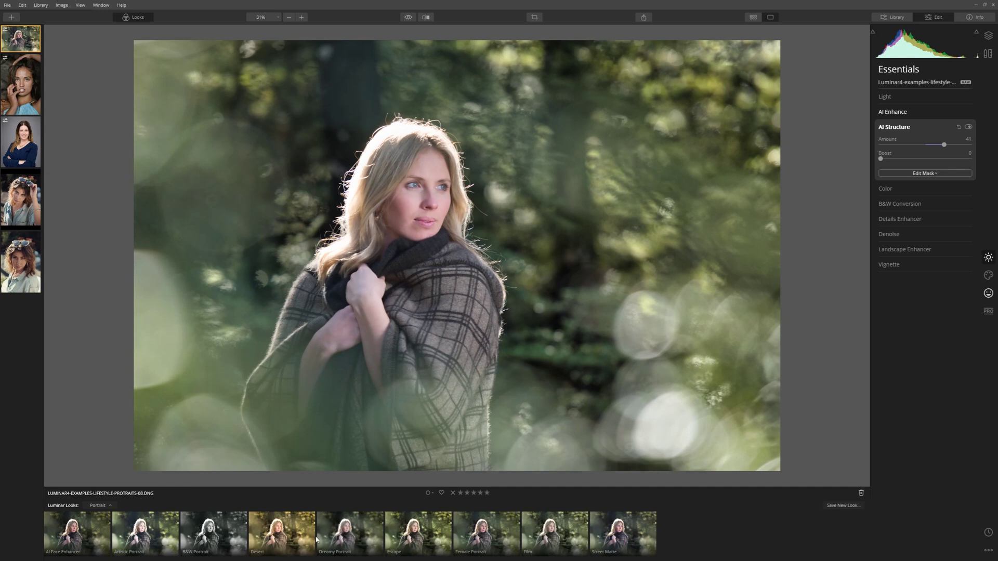
left_click(348, 523)
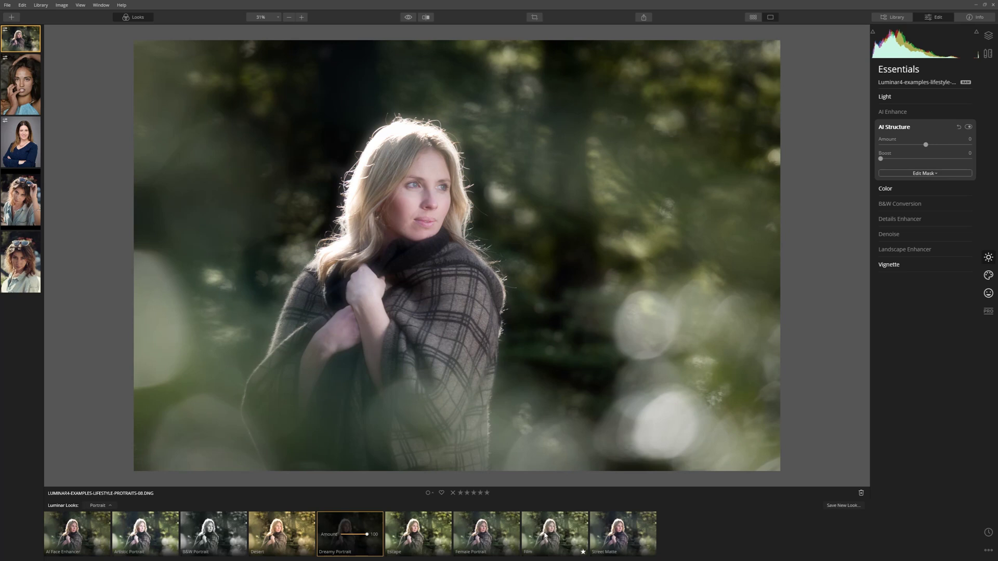
left_click(534, 516)
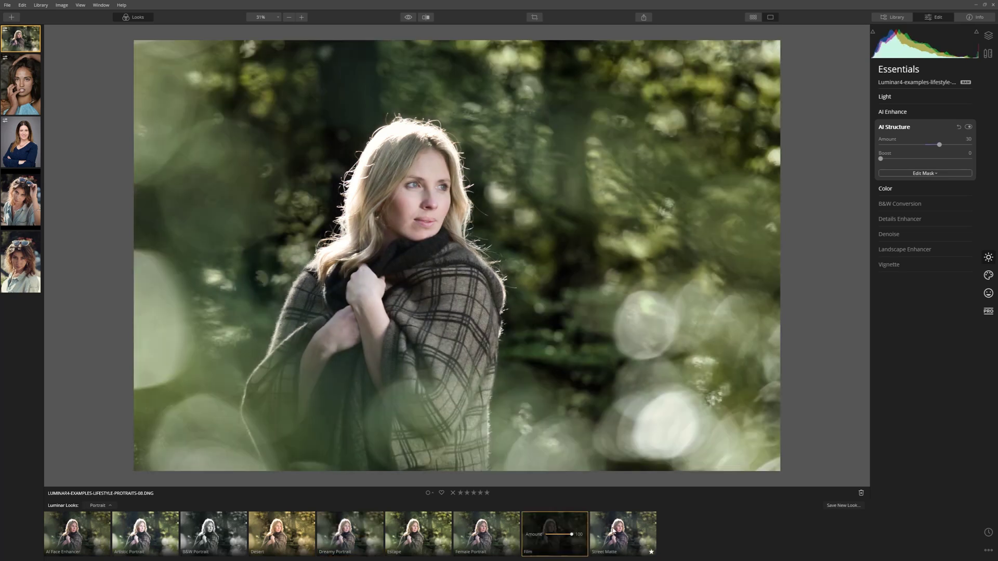
left_click(608, 524)
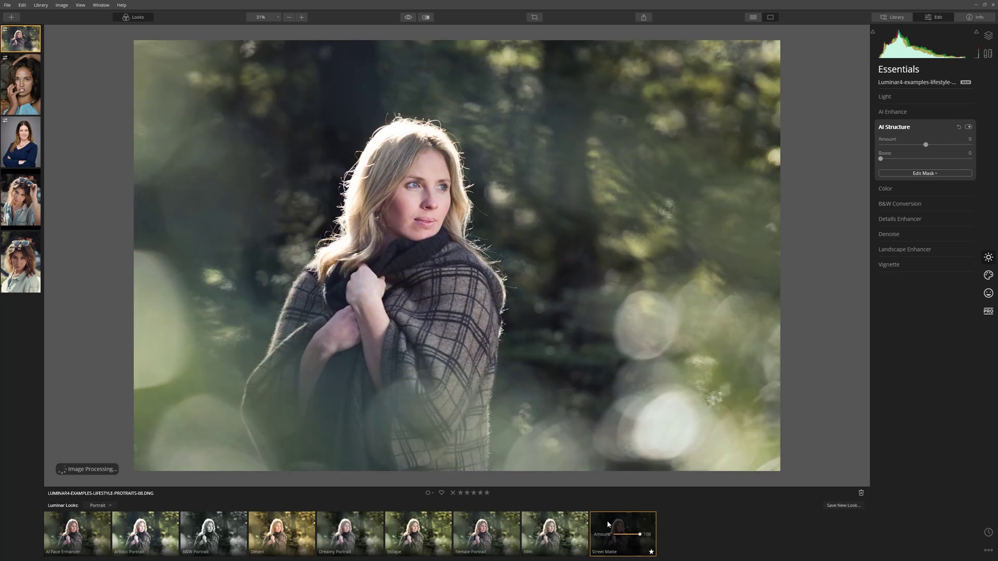